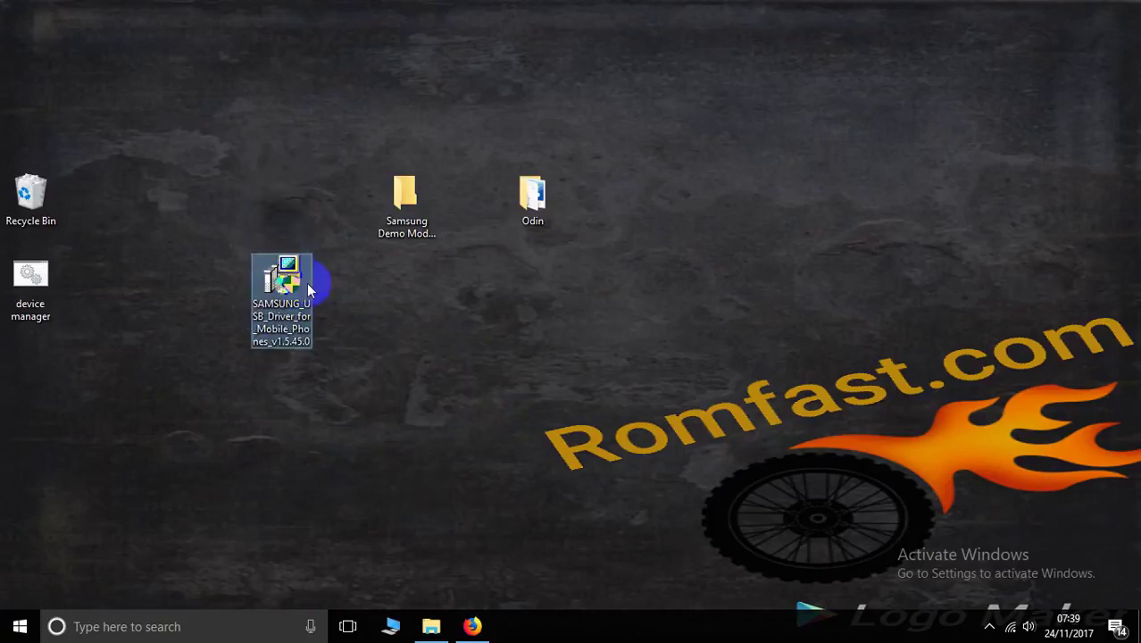
Launch Odin3 v3.12 from the Odin desktop folder, close the folder window and reposition the Odin3 window
double_click(531, 230)
double_click(239, 192)
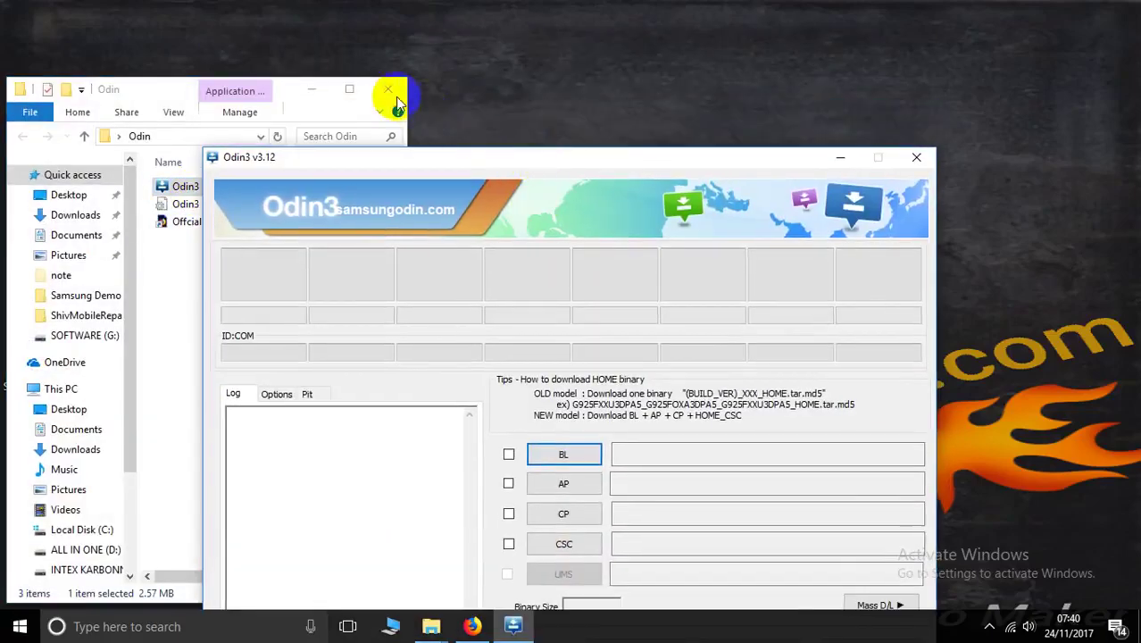
left_click(389, 91)
left_click_drag(485, 152, 604, 55)
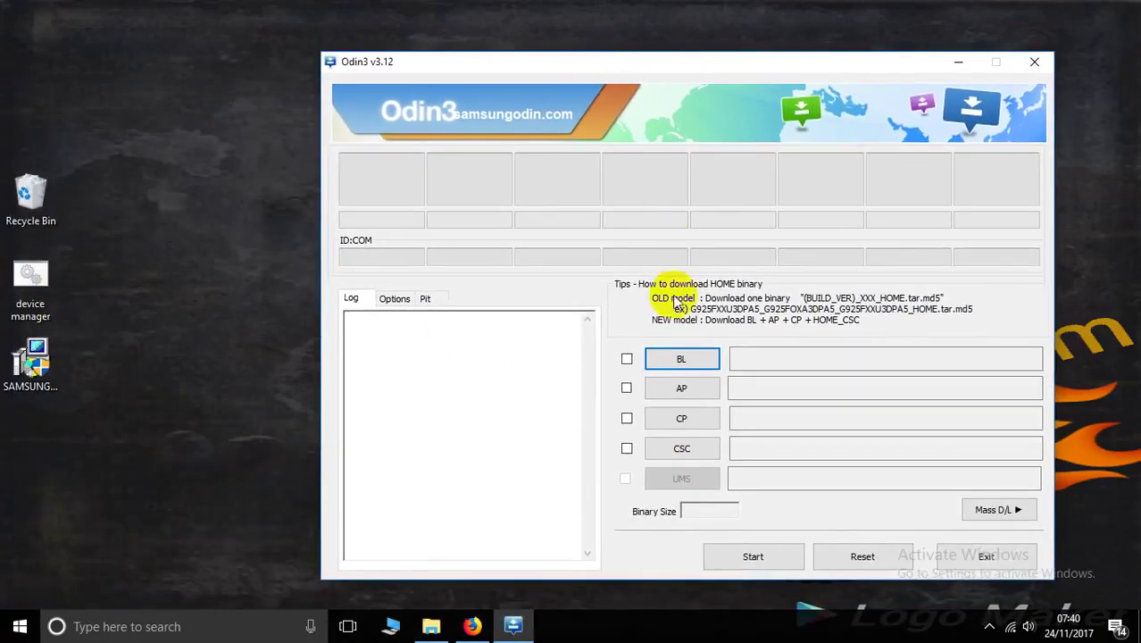
left_click(682, 359)
scroll(446, 256, "down", 4)
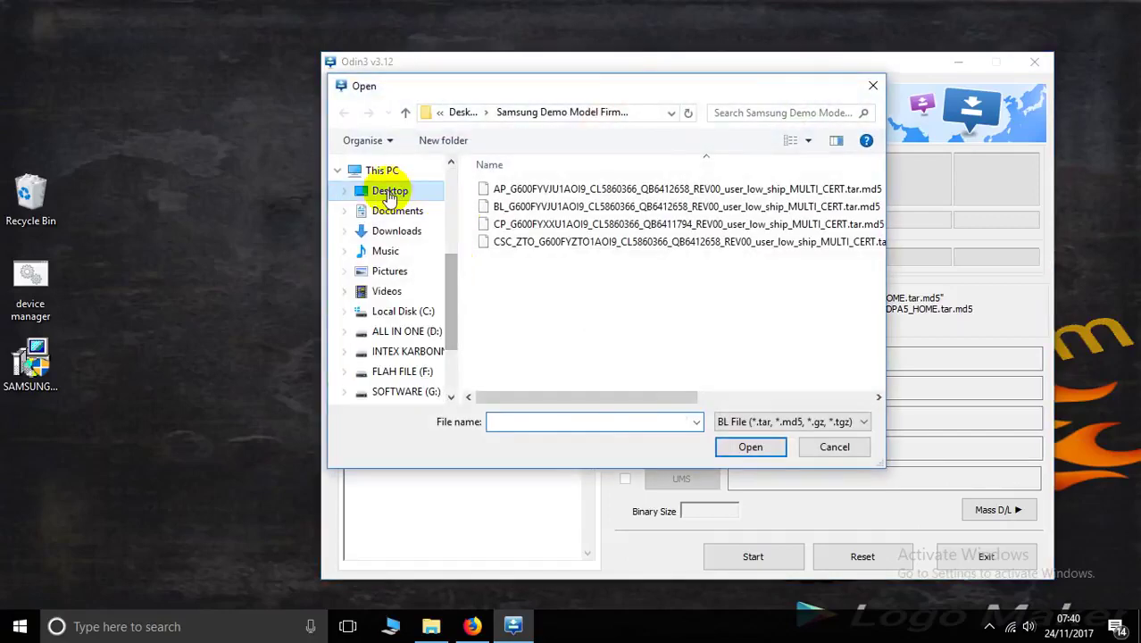
left_click(384, 189)
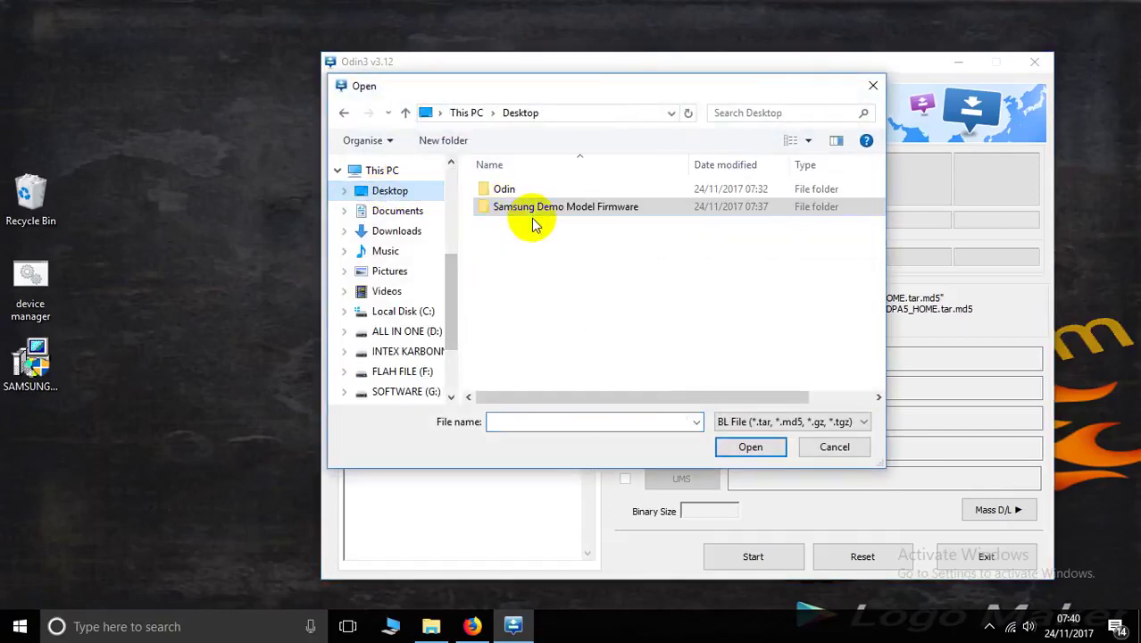
left_click(202, 273)
left_click(872, 86)
Move the Samsung Demo Model Firmware folder on the desktop so the Odin3 window does not cover it
left_click_drag(797, 77, 1070, 75)
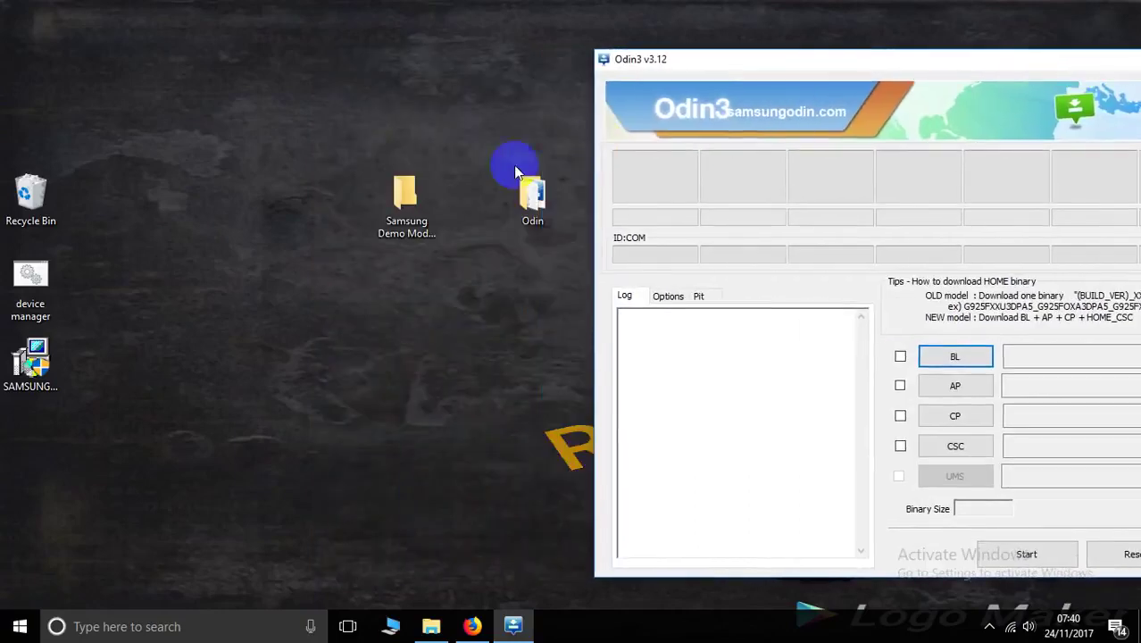
left_click_drag(410, 194, 223, 129)
left_click_drag(686, 60, 385, 74)
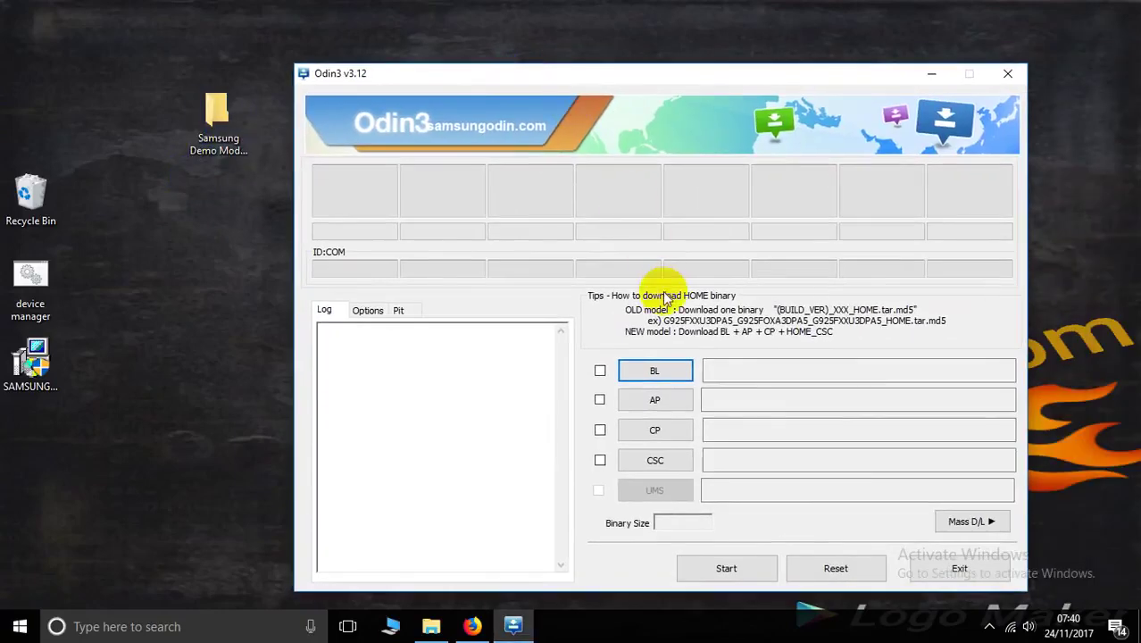
Load the BL_G600FYVJU1AOI9 file into the BL slot and the CP_G600FYXXU1AOI9 file into the CP slot
left_click(651, 372)
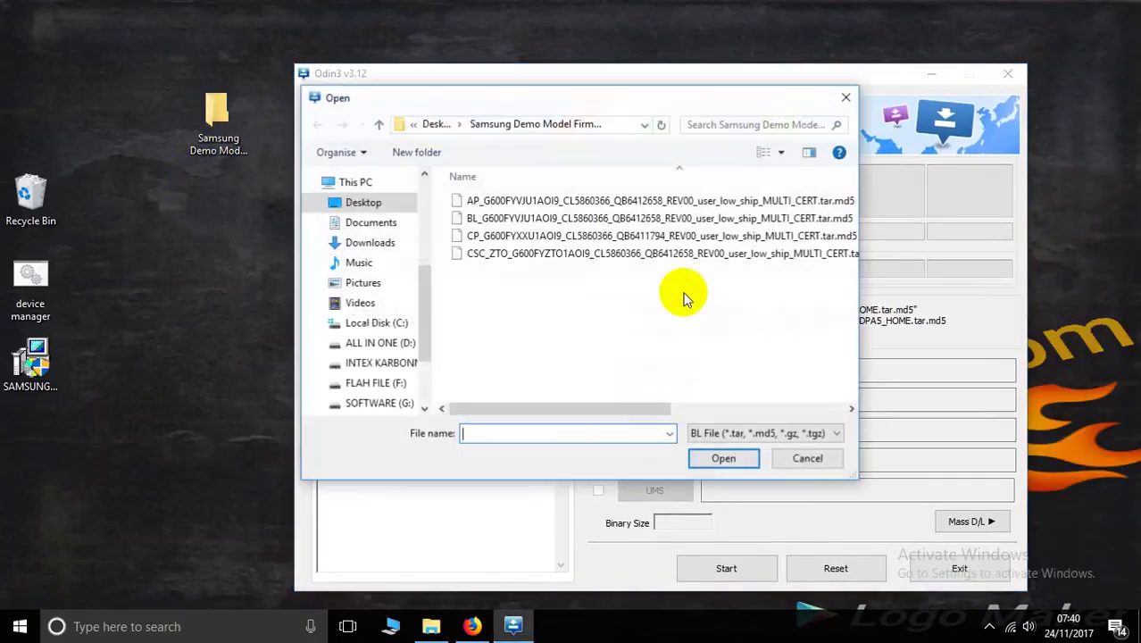
double_click(473, 218)
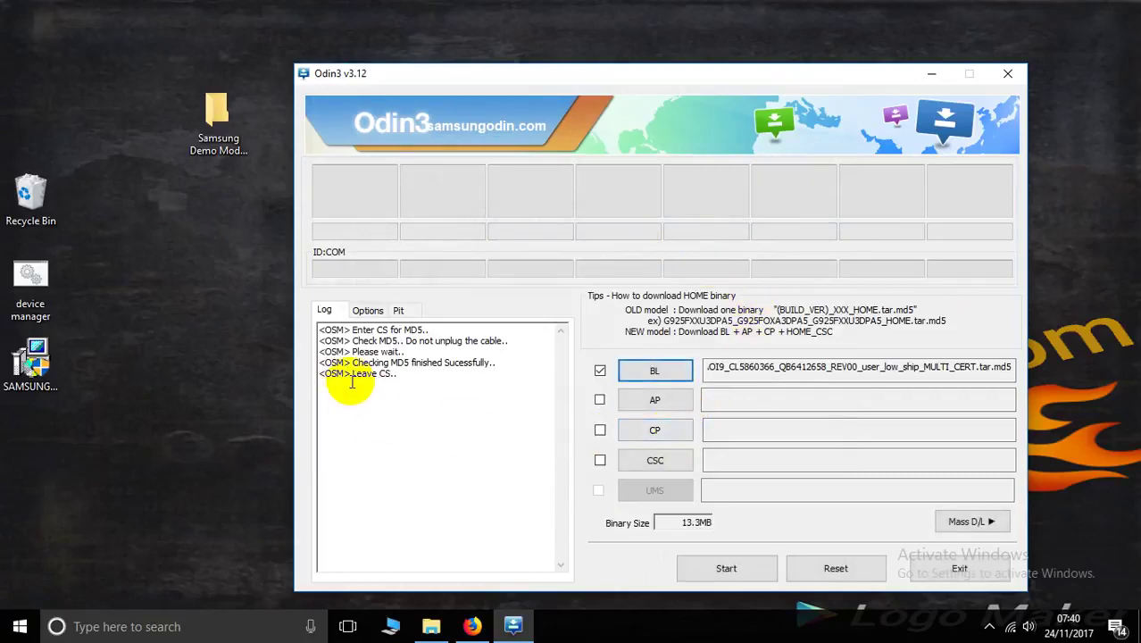
left_click(636, 430)
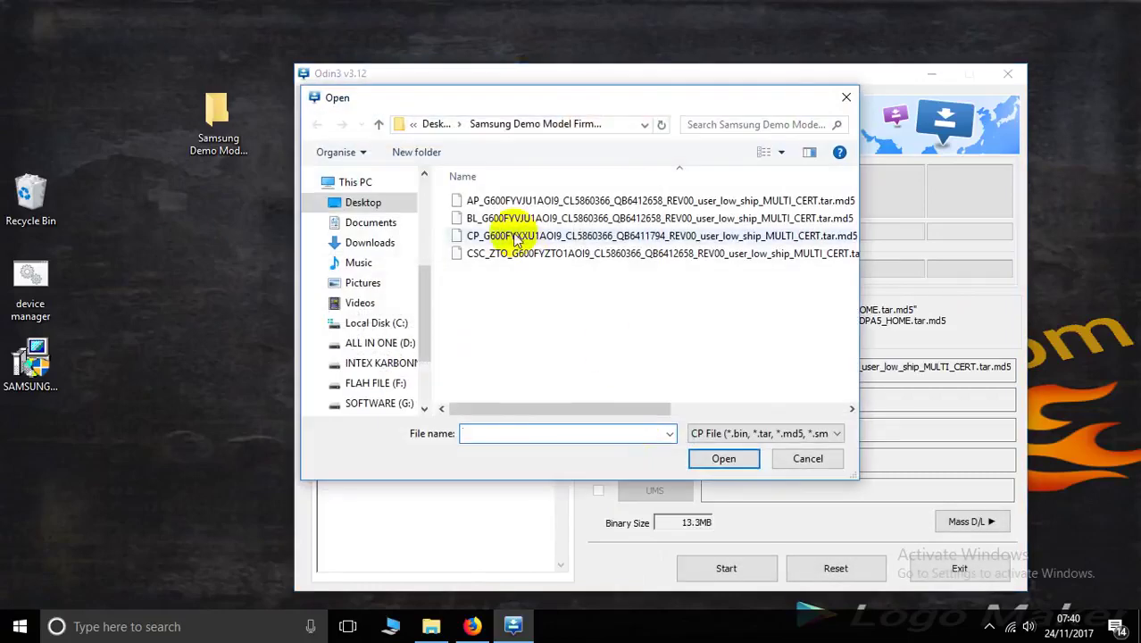
left_click(479, 237)
double_click(479, 237)
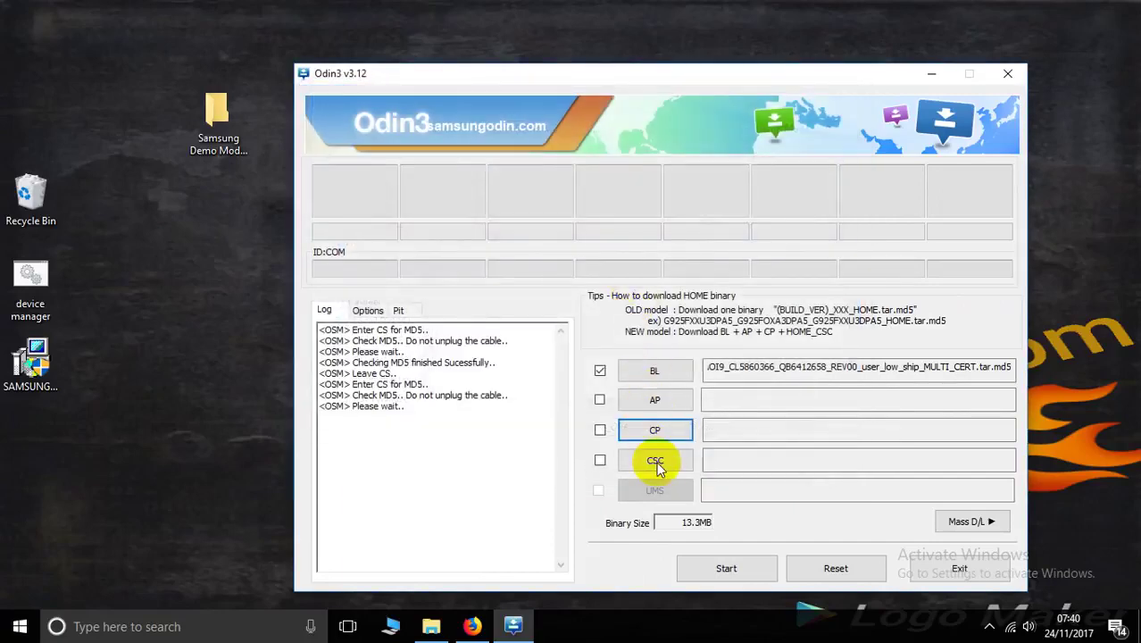
Load the CSC_ZTO_G600FYZTO1AOI9 file into the CSC slot and the AP_G600FYVJU1AOI9 file into the AP slot
left_click(658, 462)
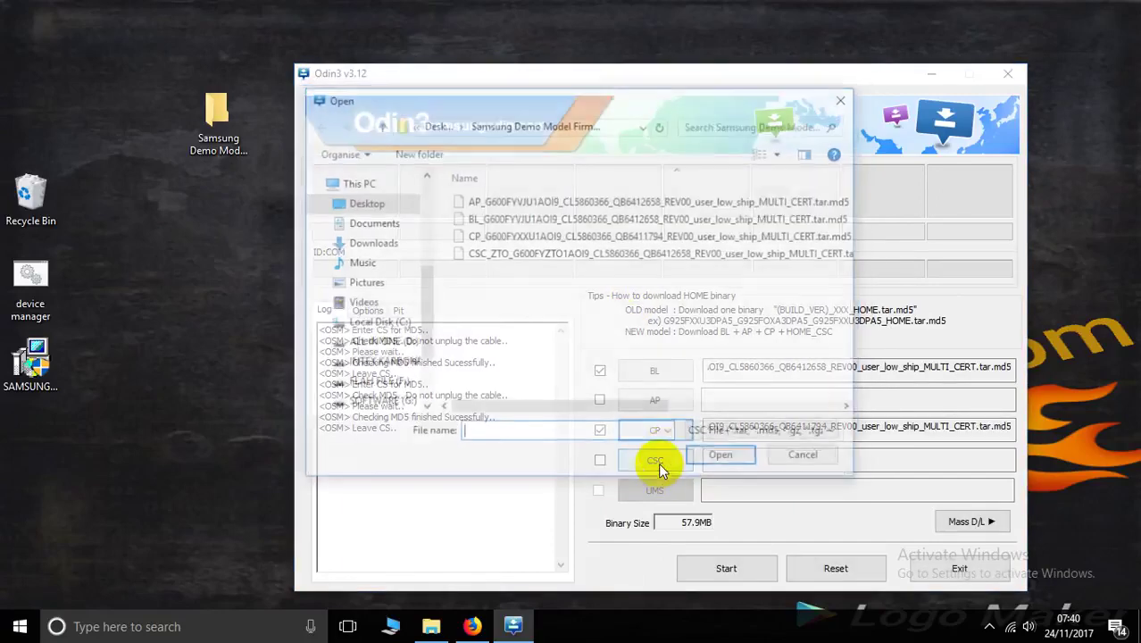
left_click(517, 254)
double_click(517, 254)
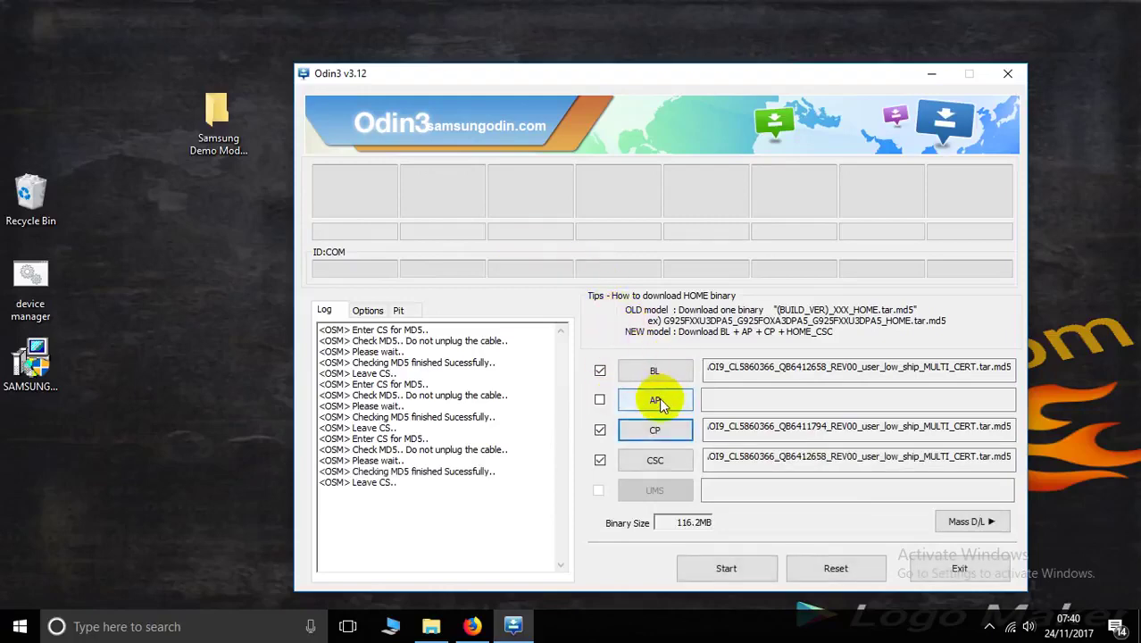
left_click(659, 399)
double_click(511, 201)
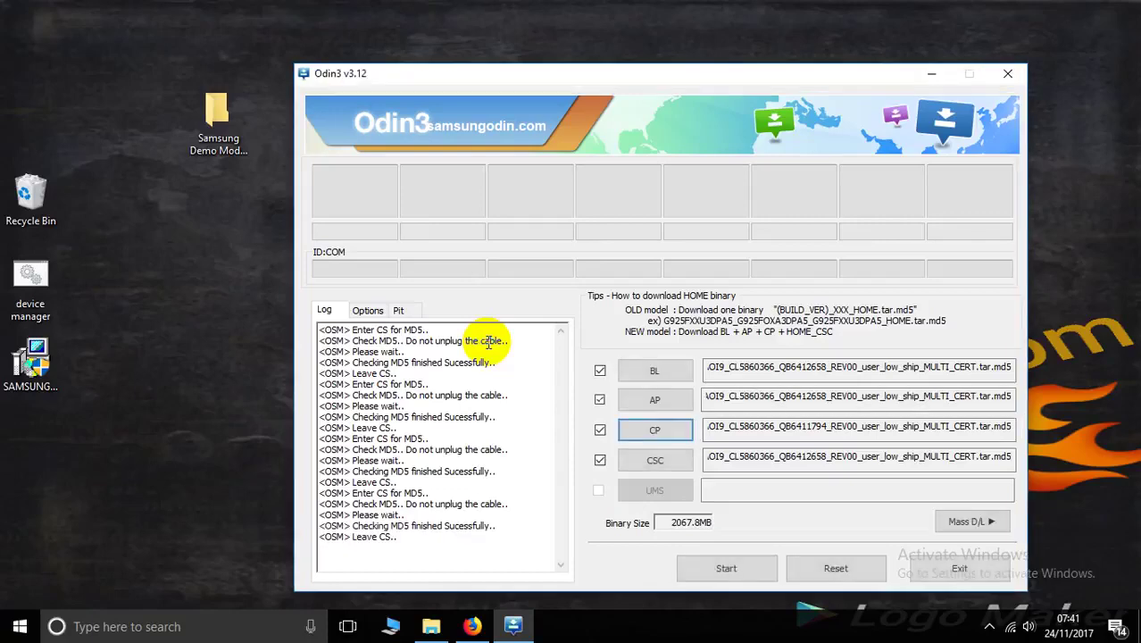
left_click_drag(607, 79, 646, 56)
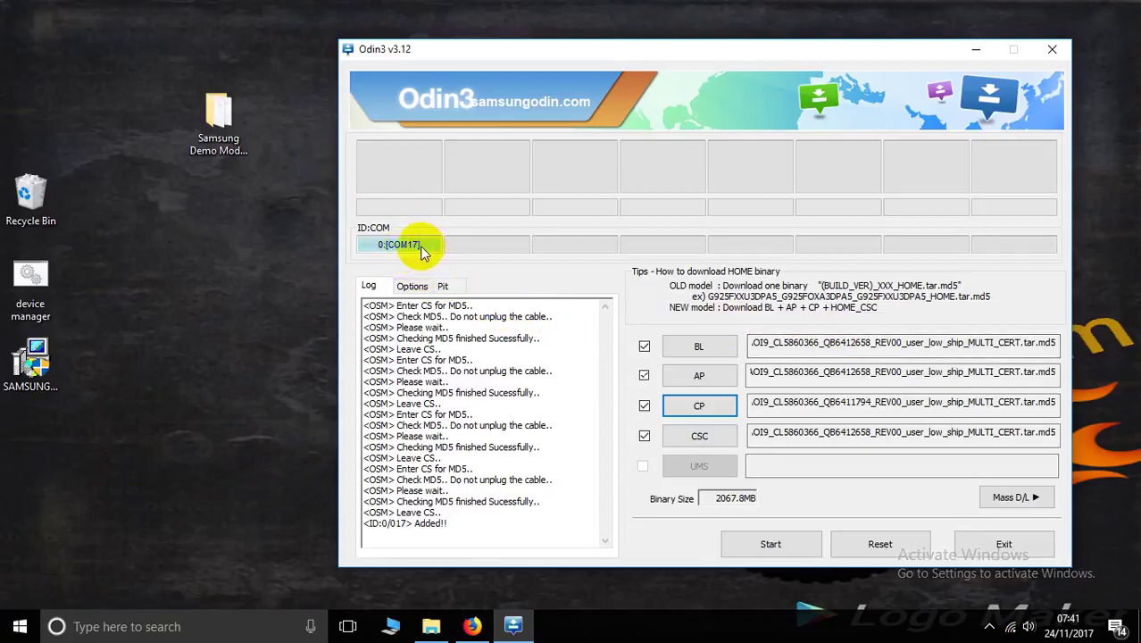
Open Device Manager with the desktop script, close its console window and examine the Samsung device under Modems
right_click(38, 282)
left_click(77, 232)
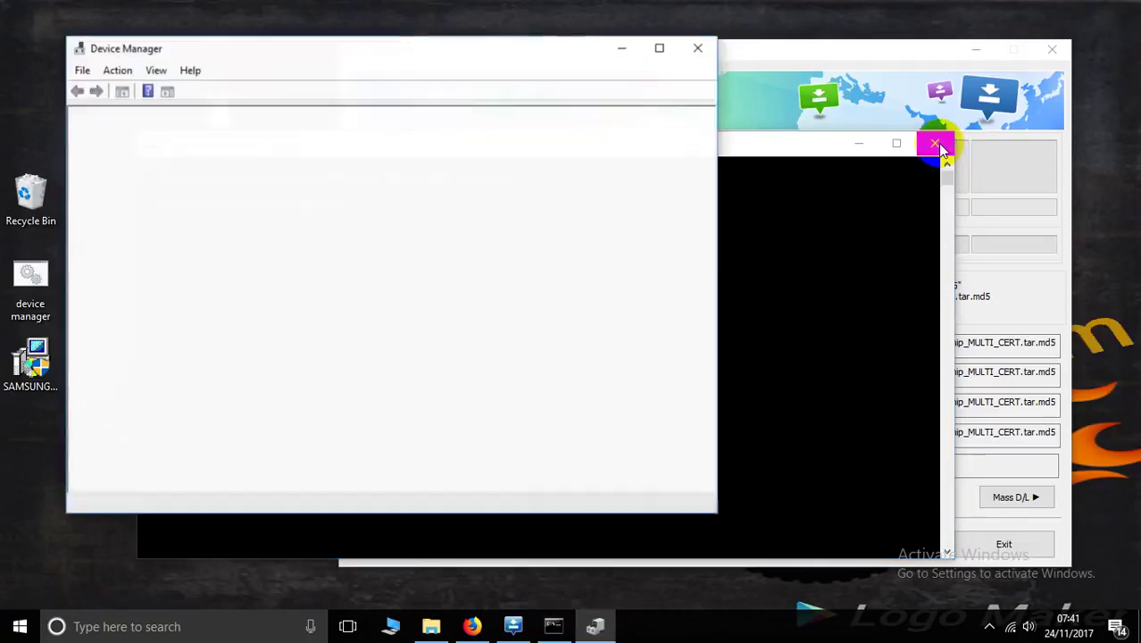
left_click(937, 145)
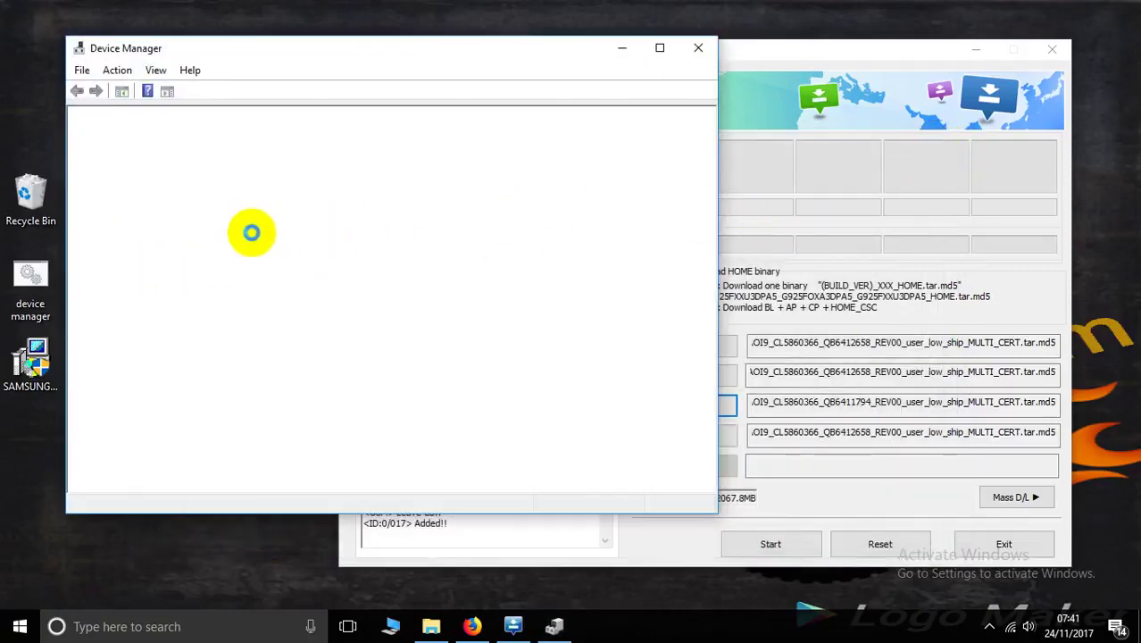
left_click(768, 55)
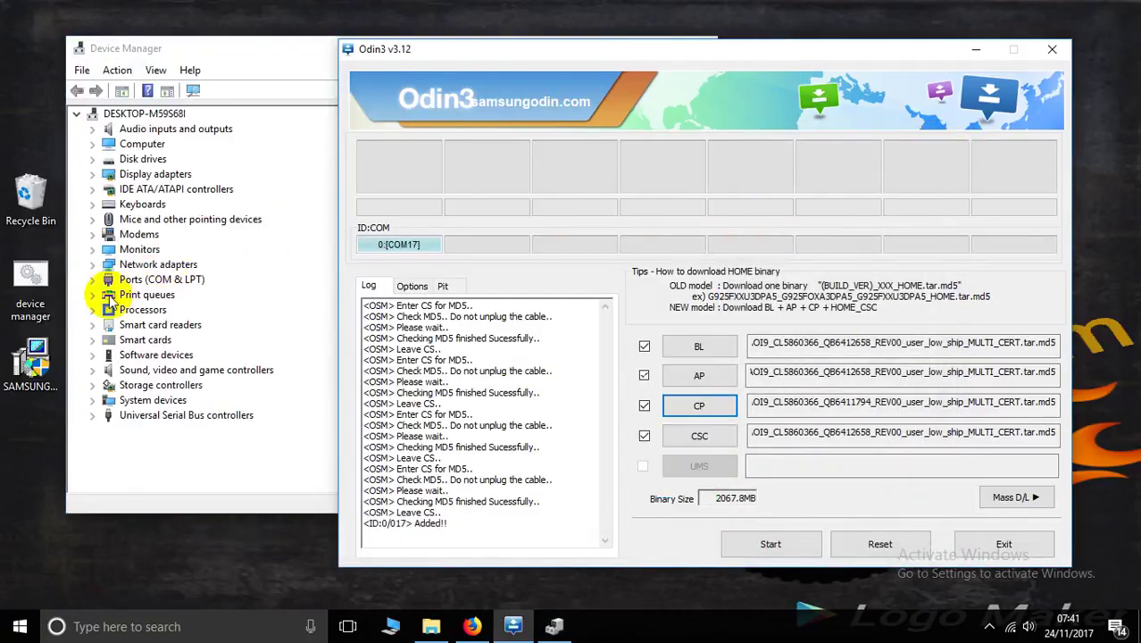
left_click(93, 235)
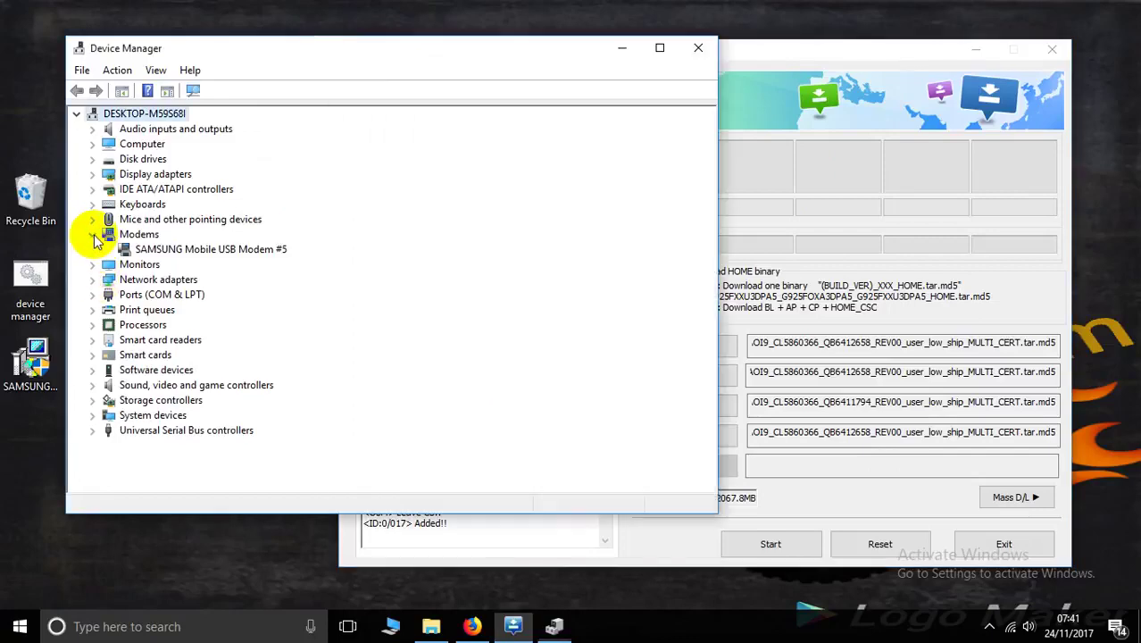
left_click(188, 250)
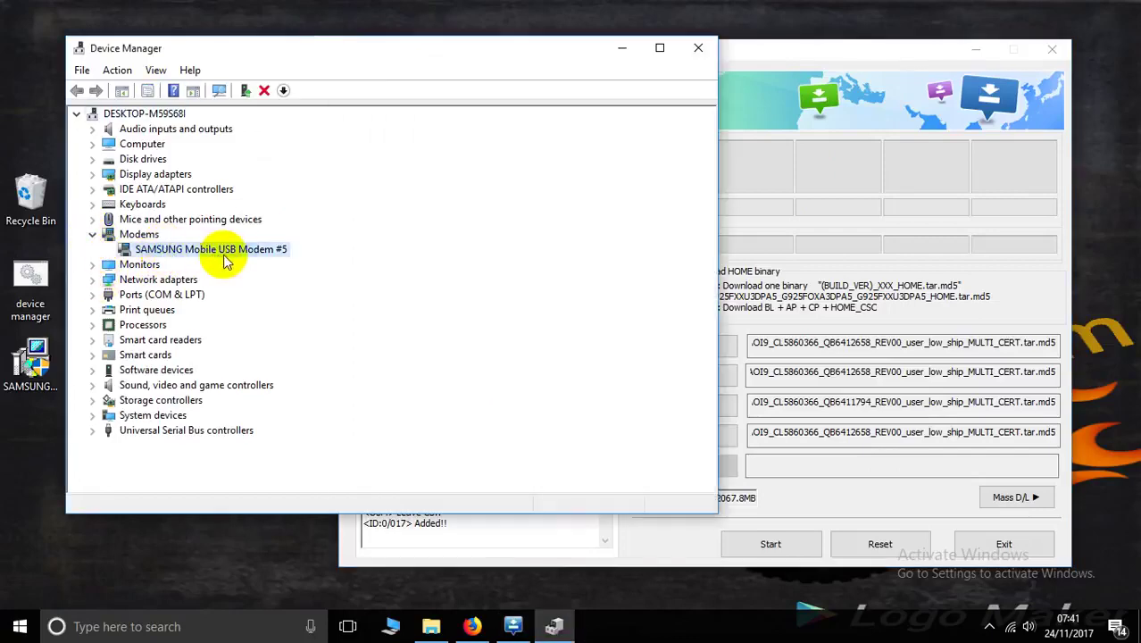
Start flashing the loaded firmware to the connected phone in Odin3 and close Device Manager
left_click(780, 62)
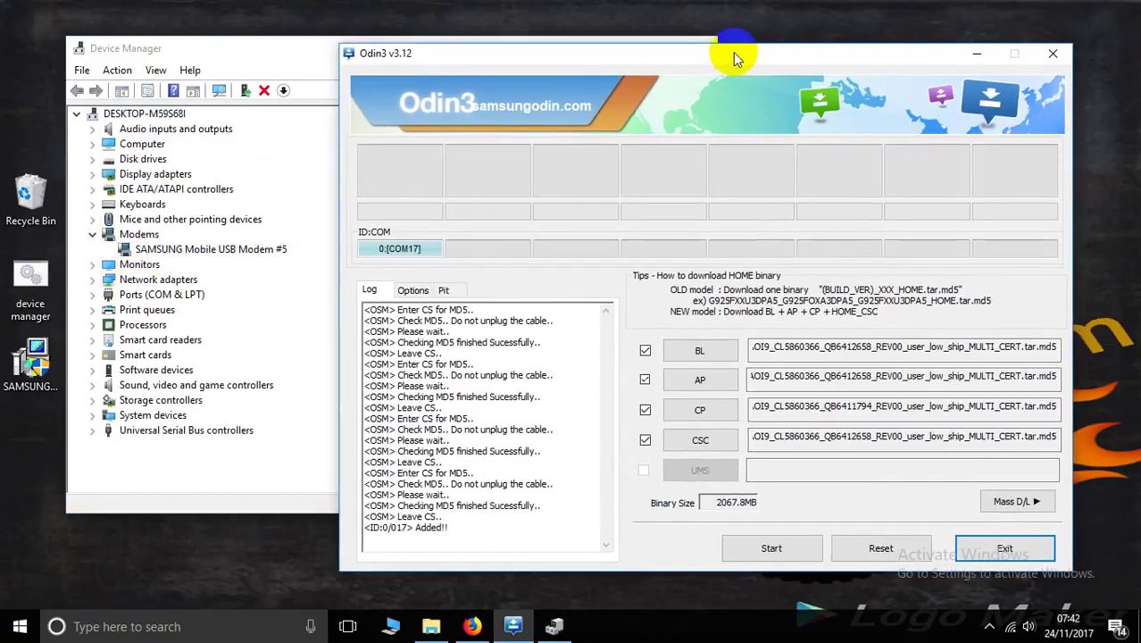
left_click(784, 544)
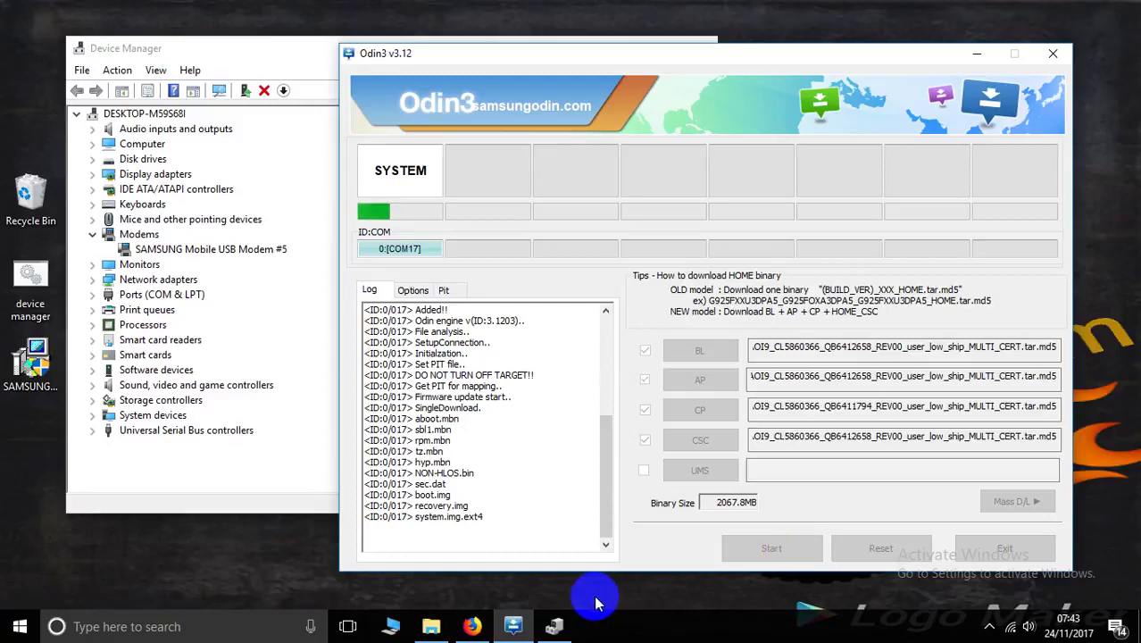
left_click(310, 478)
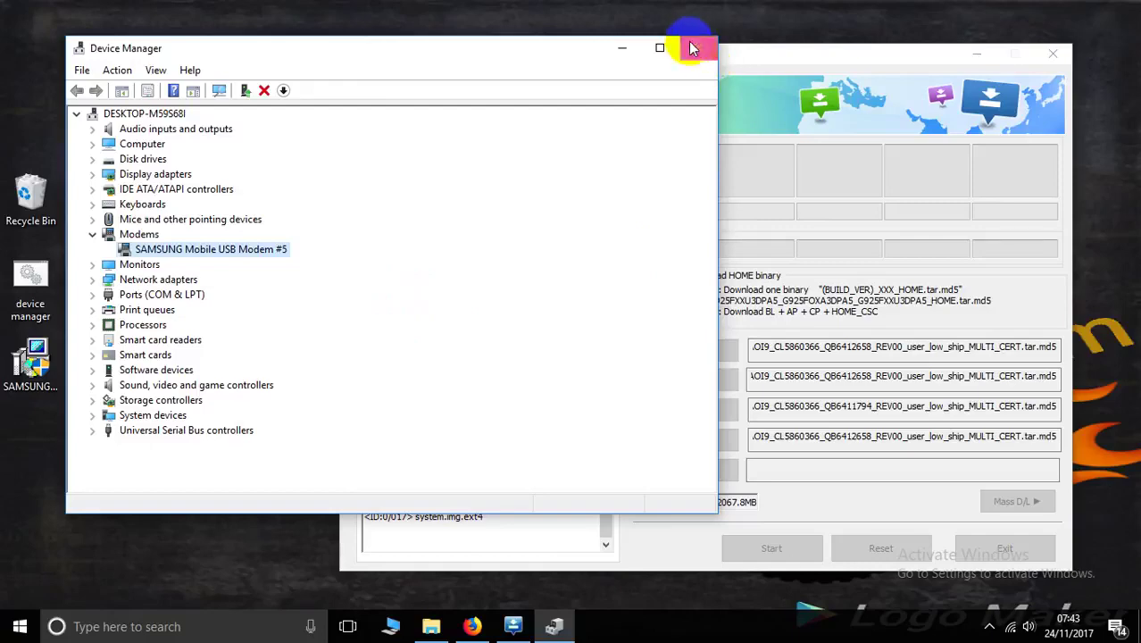
left_click(697, 48)
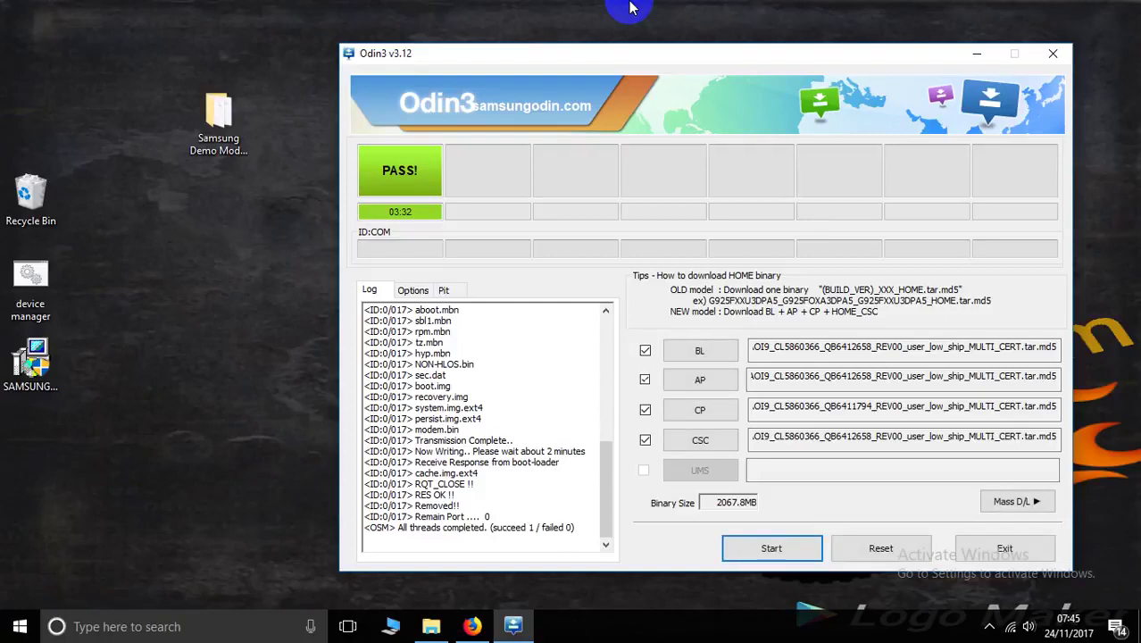
Close Odin3 once the firmware flash has finished
left_click_drag(645, 55, 630, 56)
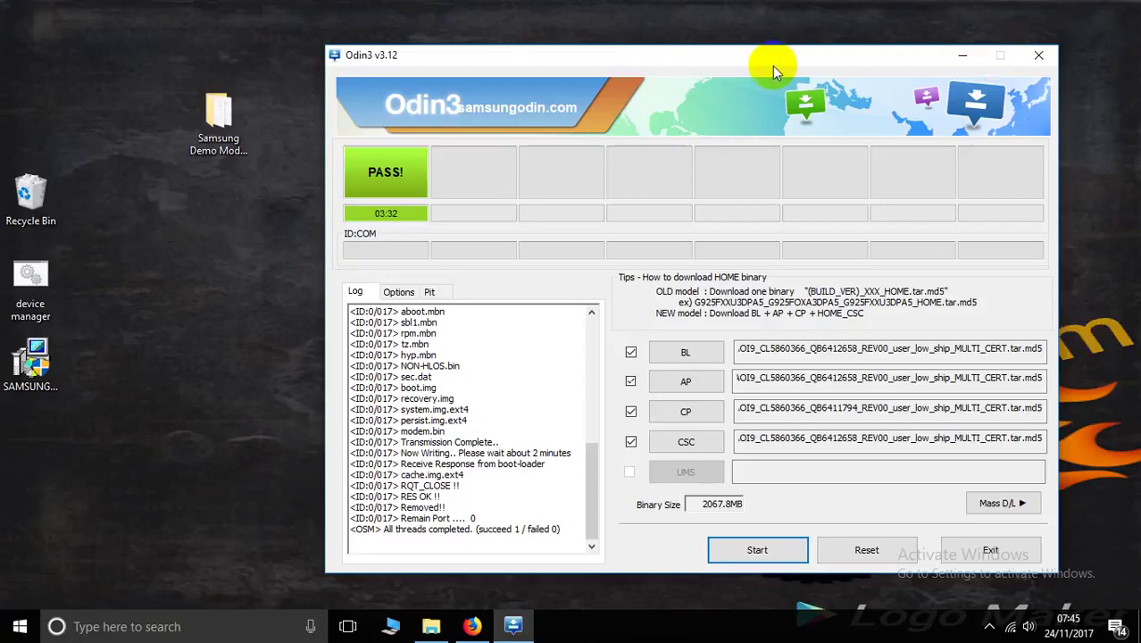
left_click(700, 64)
left_click(1039, 55)
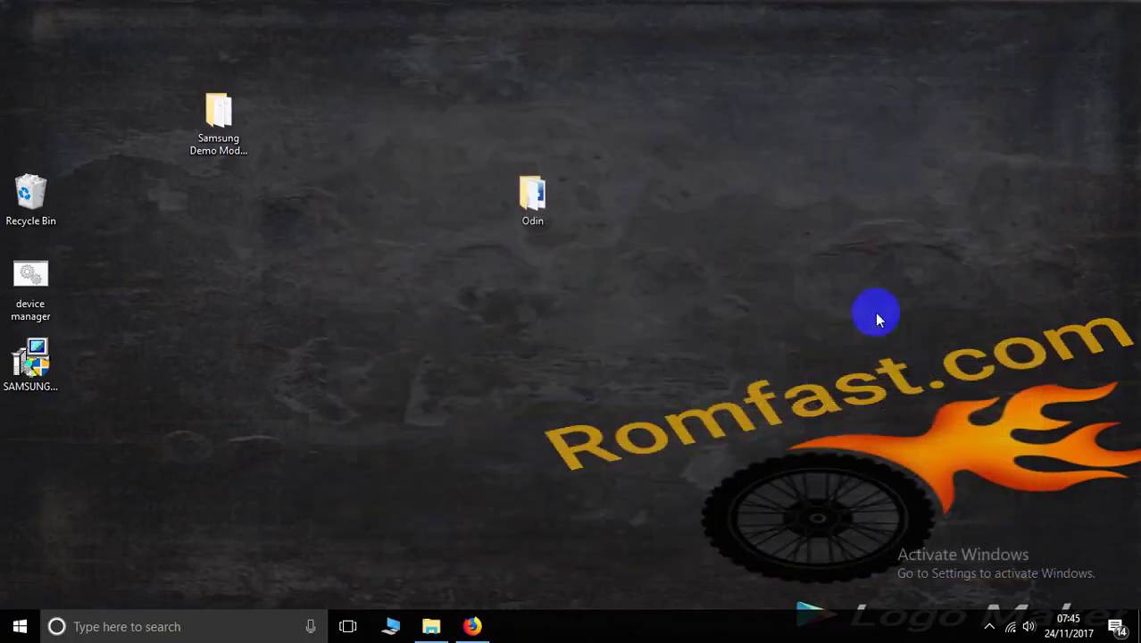
left_click_drag(481, 349, 1057, 468)
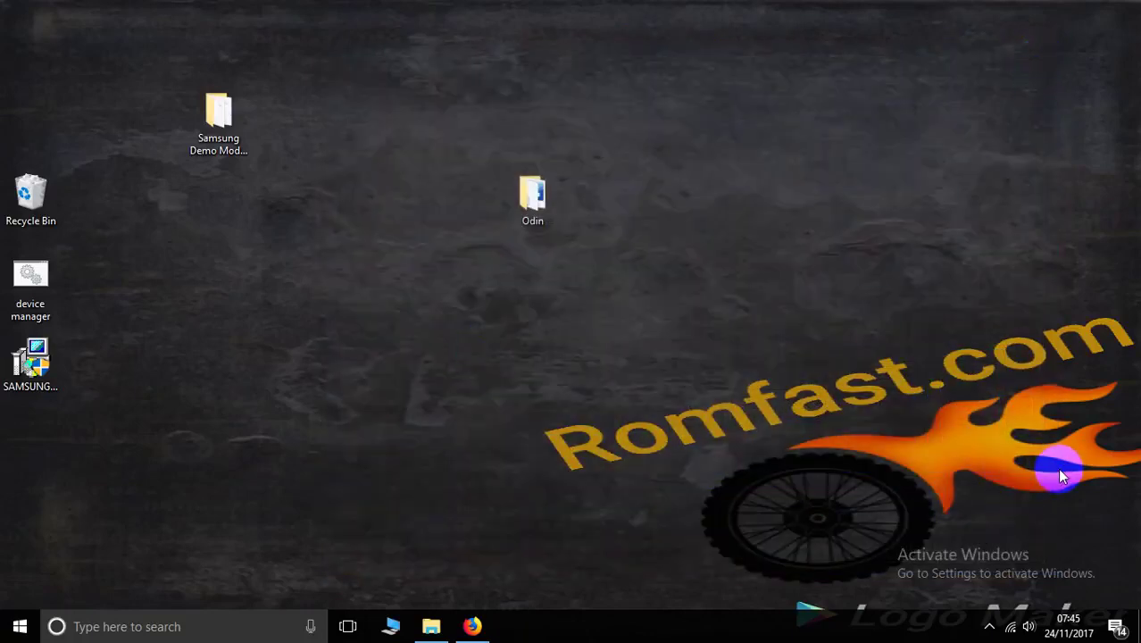